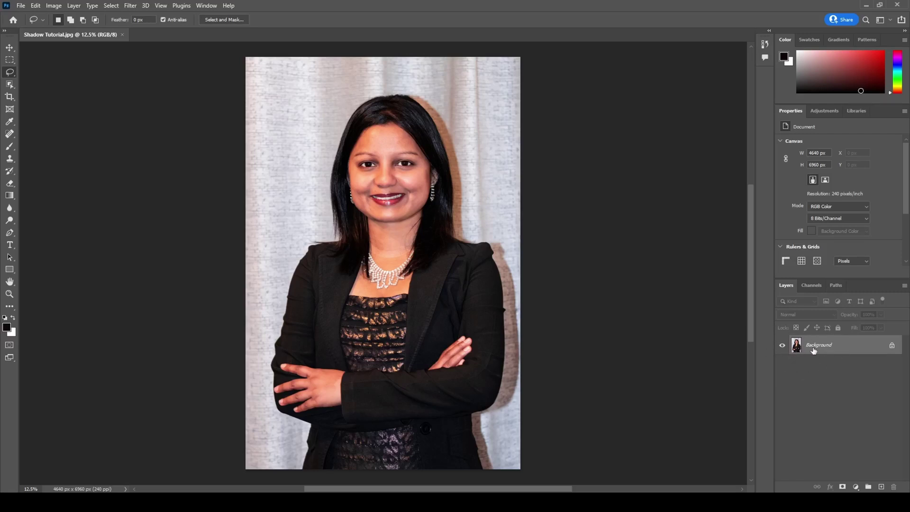
Duplicate the Background layer as 'Background copy' above the original.
{"action": "right_click", "coordinate": [851, 349]}
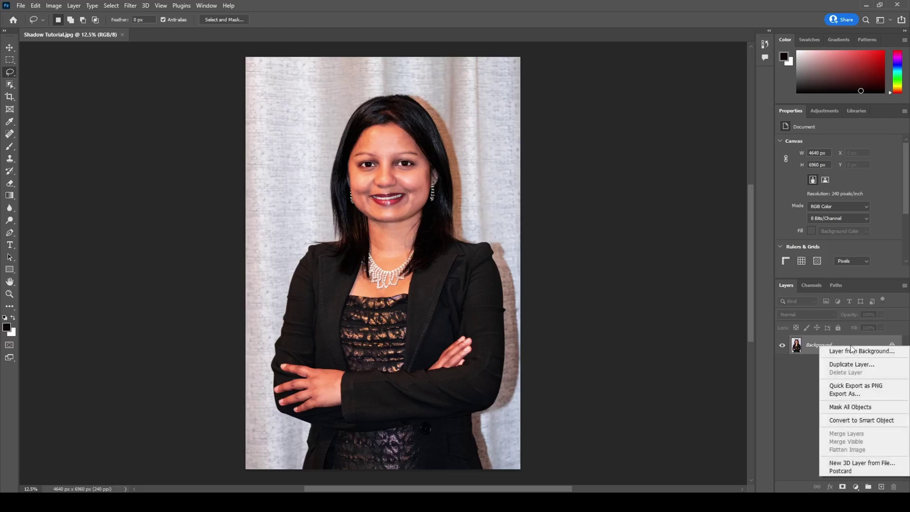
{"action": "left_click", "coordinate": [834, 366]}
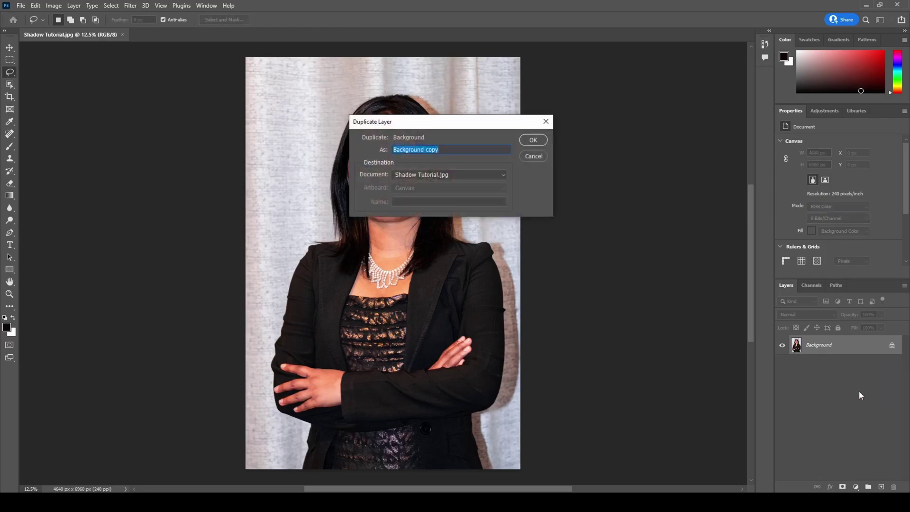
{"action": "left_click", "coordinate": [531, 142]}
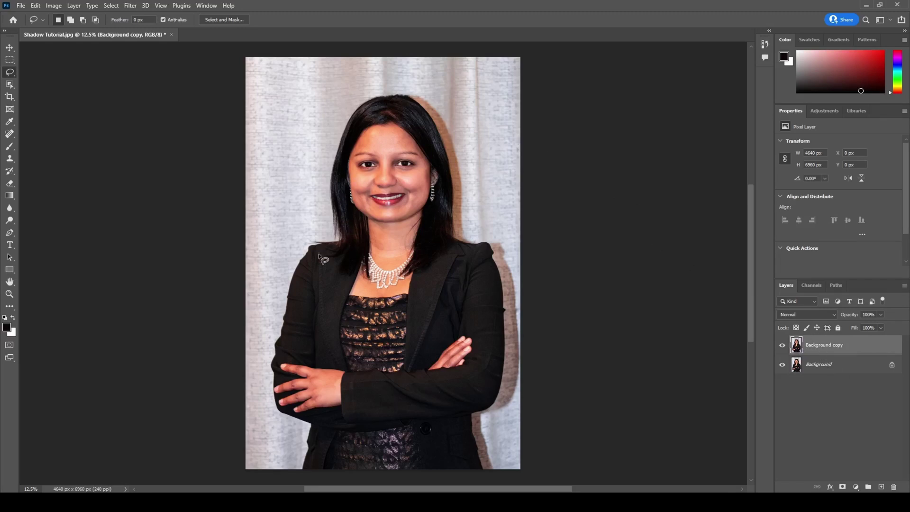
Auto-select the woman with Select Subject, then open Select and Mask on that selection.
{"action": "left_click", "coordinate": [113, 5]}
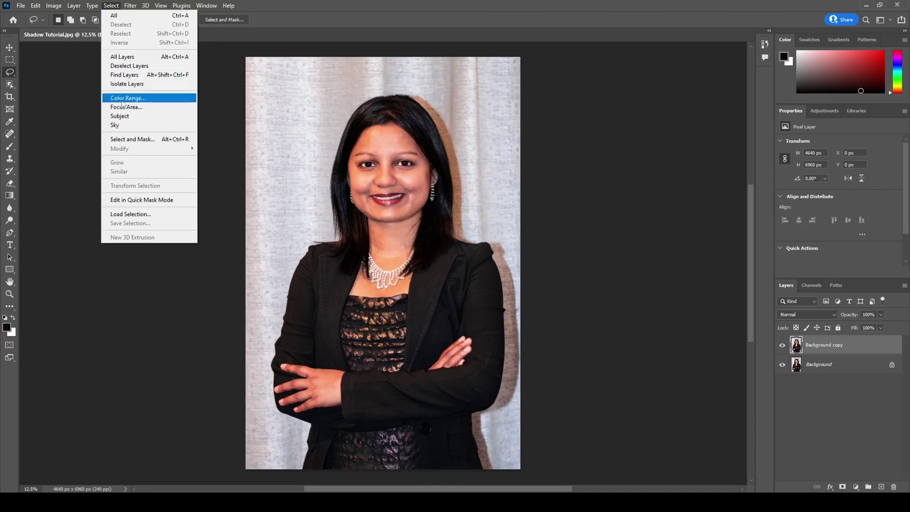
{"action": "left_click", "coordinate": [126, 117]}
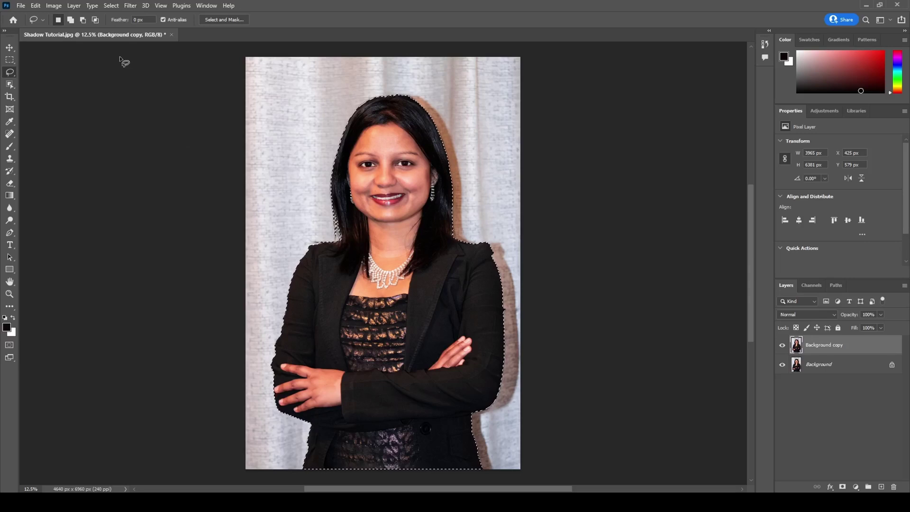
{"action": "left_click", "coordinate": [106, 6]}
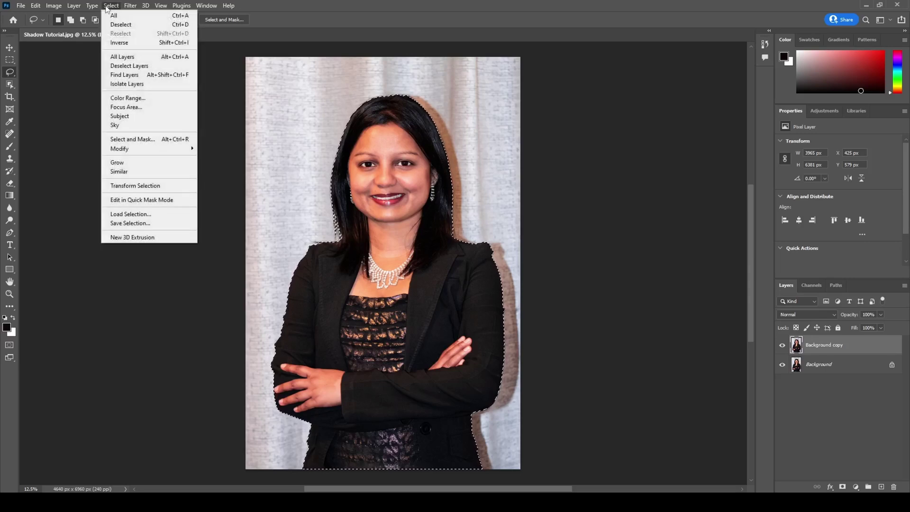
{"action": "left_click", "coordinate": [128, 140]}
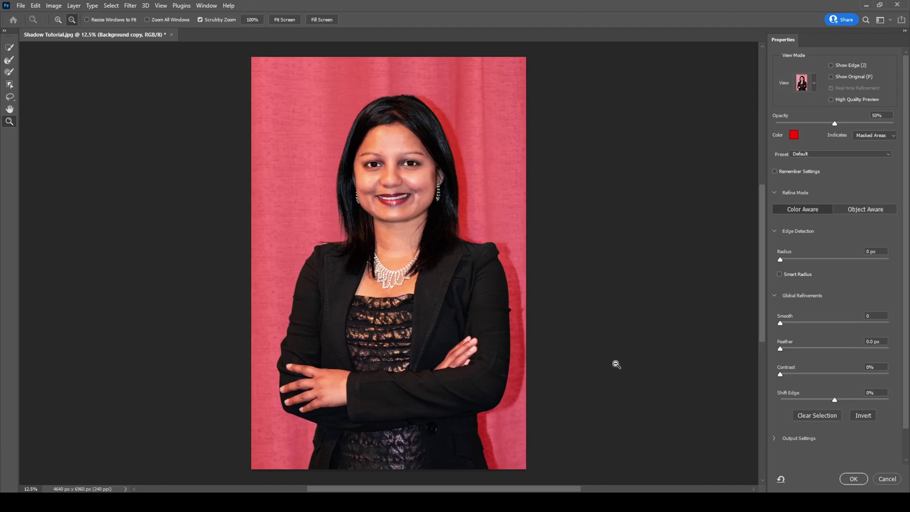
In overlay view, brush away the bright curtain strip, add back the hair strand, and accept.
{"action": "left_click", "coordinate": [815, 82]}
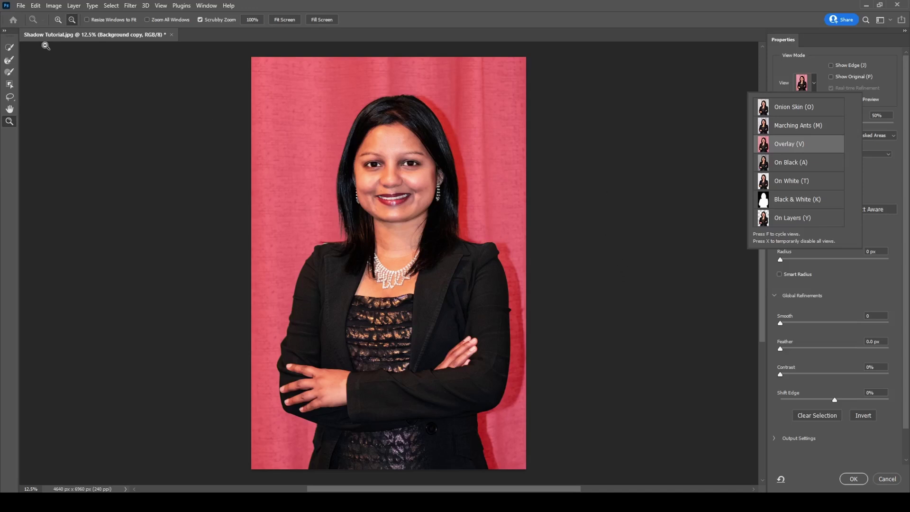
{"action": "left_click", "coordinate": [59, 24]}
{"action": "left_click_drag", "start_coordinate": [327, 237], "coordinate": [265, 272]}
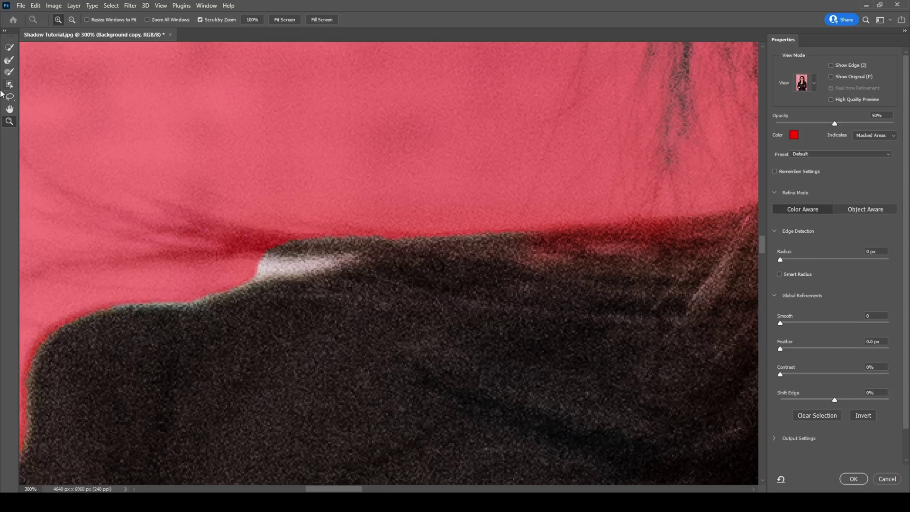
{"action": "left_click", "coordinate": [10, 73]}
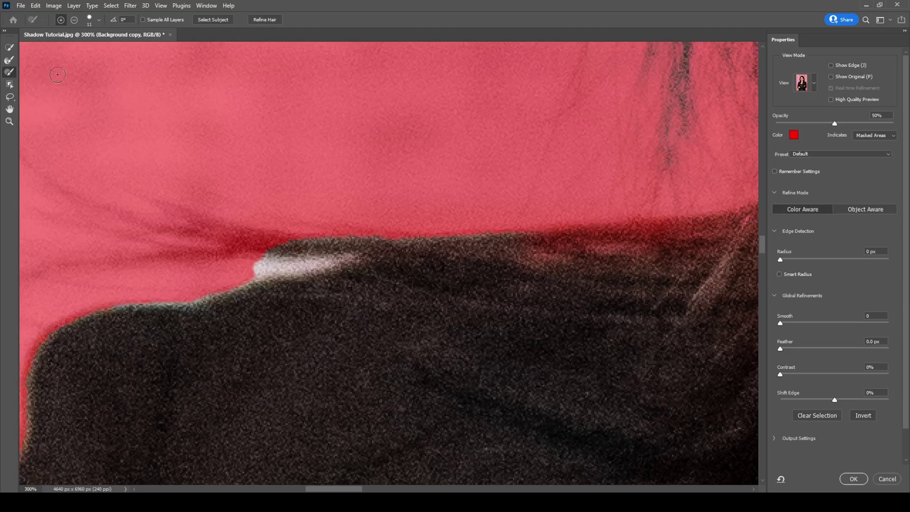
{"action": "left_click", "coordinate": [74, 20]}
{"action": "key", "text": "alt"}
{"action": "left_click", "coordinate": [99, 20]}
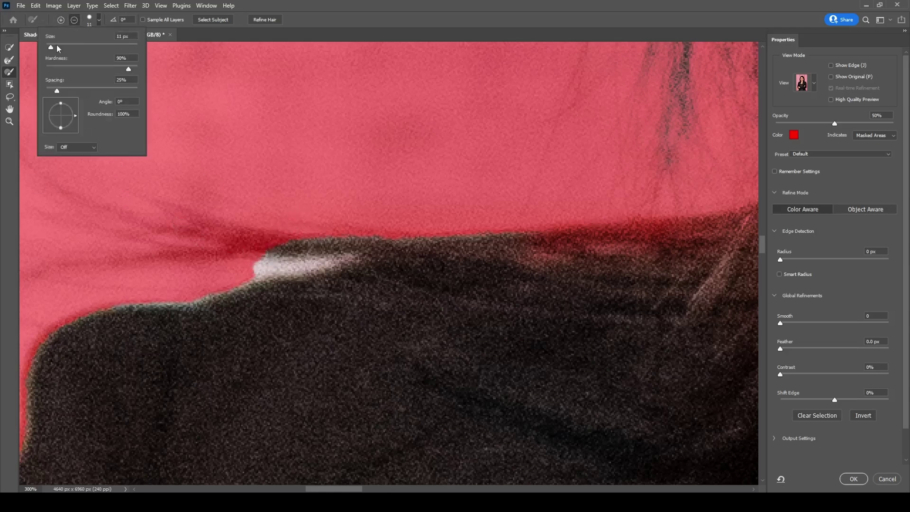
{"action": "left_click", "coordinate": [259, 265]}
{"action": "left_click_drag", "start_coordinate": [271, 268], "coordinate": [338, 260]}
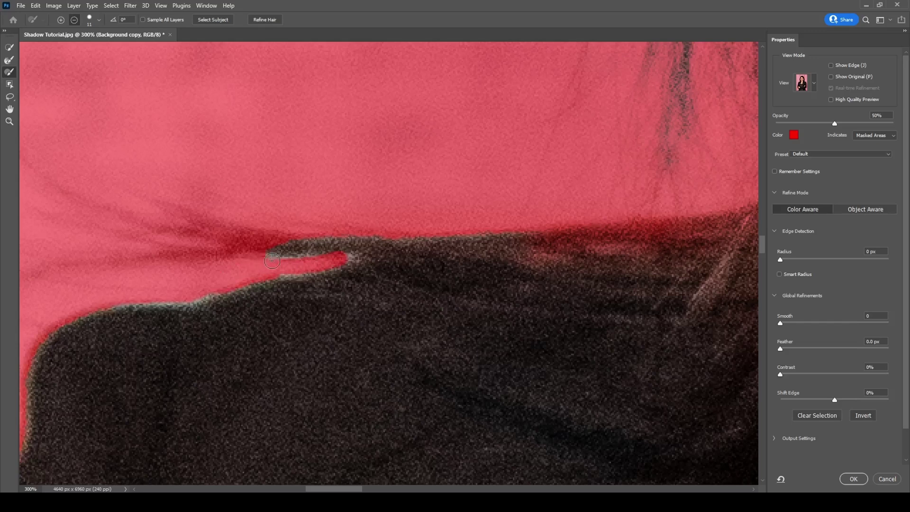
{"action": "left_click", "coordinate": [60, 20]}
{"action": "mouse_move", "coordinate": [287, 245]}
{"action": "left_mouse_down"}
{"action": "mouse_move", "coordinate": [207, 145]}
{"action": "mouse_move", "coordinate": [234, 248]}
{"action": "mouse_move", "coordinate": [247, 246]}
{"action": "mouse_move", "coordinate": [212, 232]}
{"action": "left_mouse_up"}
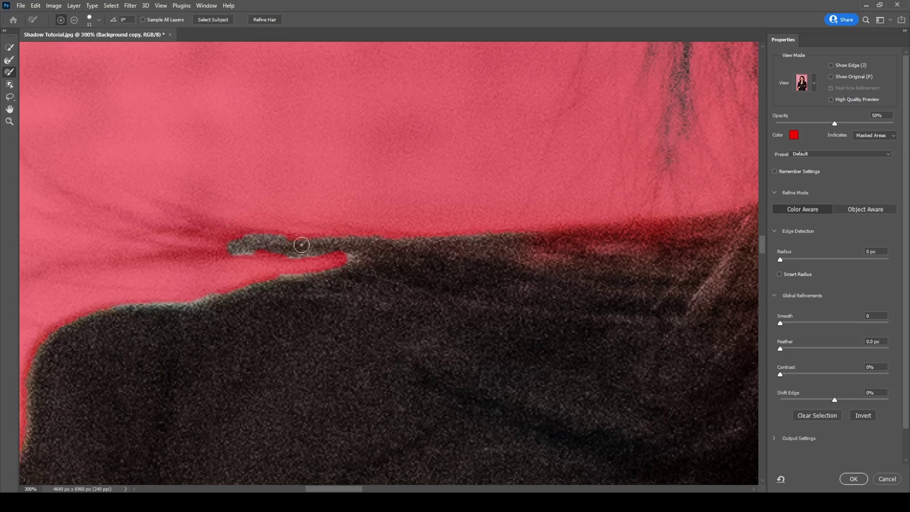
{"action": "left_click", "coordinate": [854, 479]}
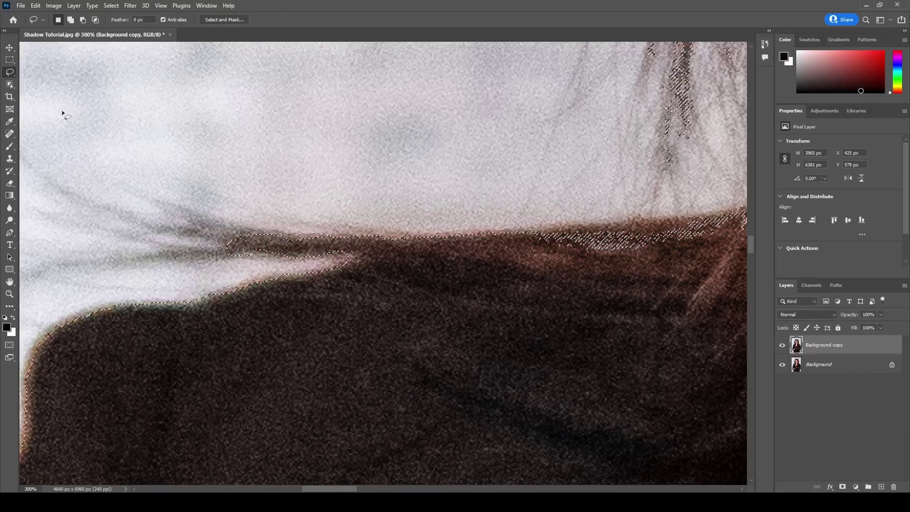
Fit the image on screen, invert the selection to the backdrop, and add a layer mask.
{"action": "key", "text": "z"}
{"action": "right_click", "coordinate": [142, 275]}
{"action": "left_click", "coordinate": [169, 278]}
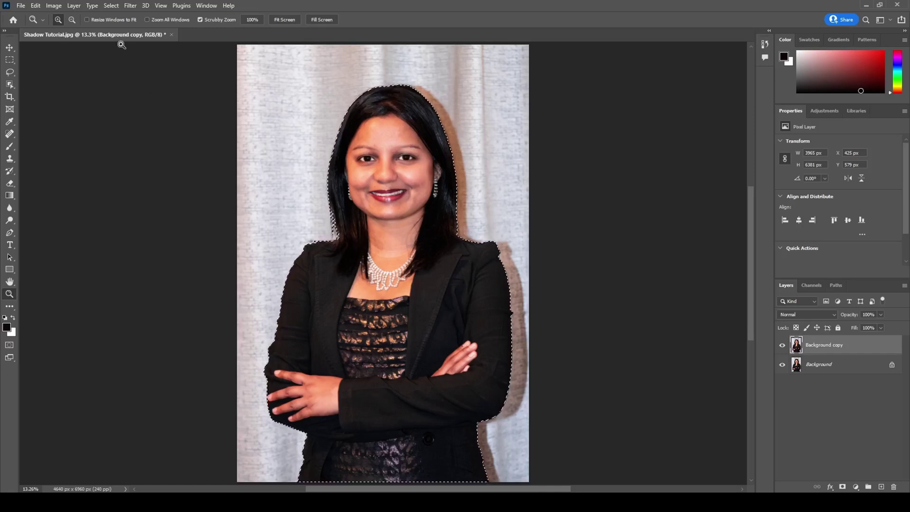
{"action": "left_click", "coordinate": [108, 7]}
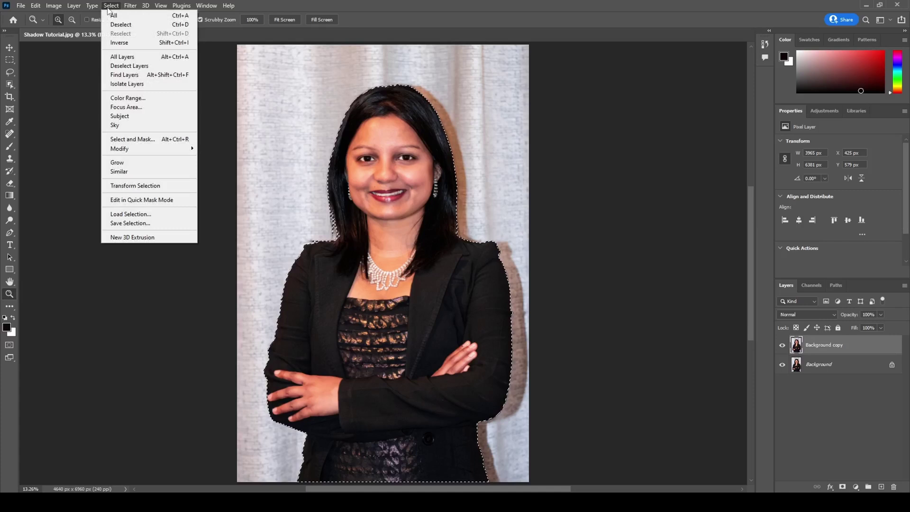
{"action": "left_click", "coordinate": [140, 46]}
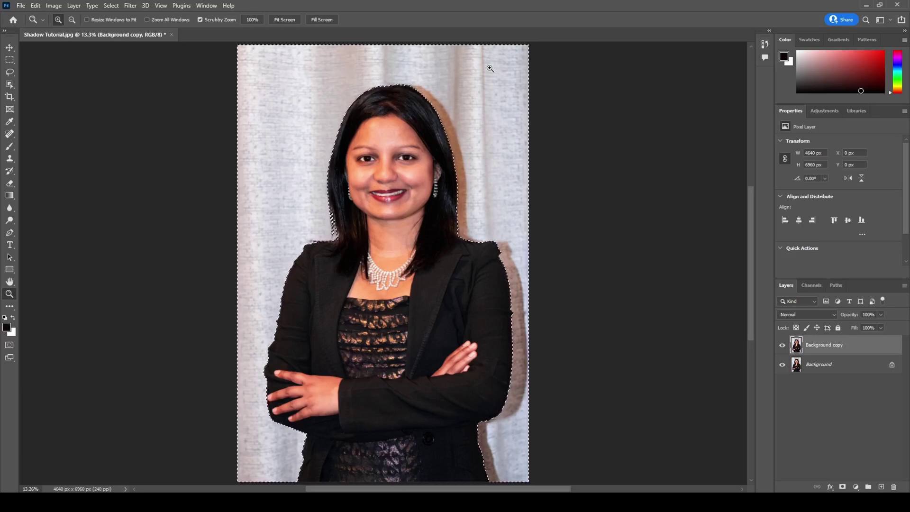
{"action": "left_click", "coordinate": [843, 487]}
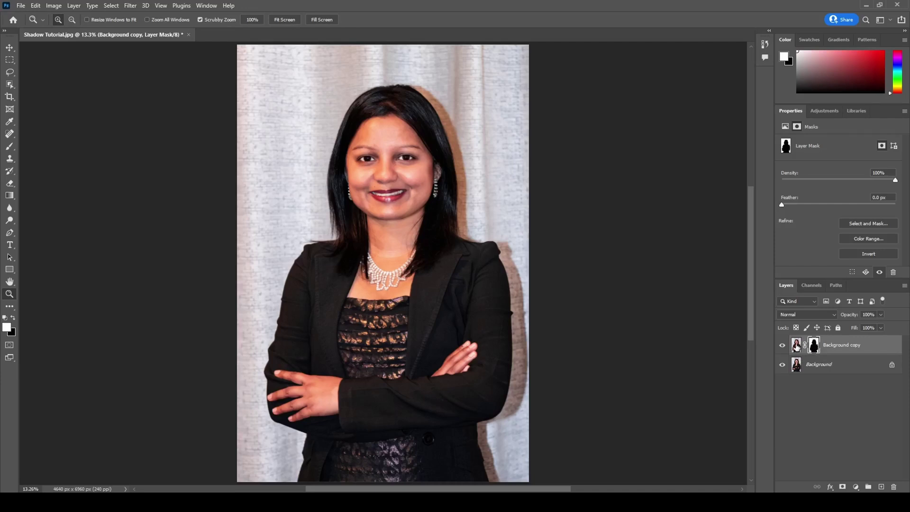
Target the Background copy image thumbnail rather than its mask and choose the Lasso tool.
{"action": "left_click", "coordinate": [798, 348]}
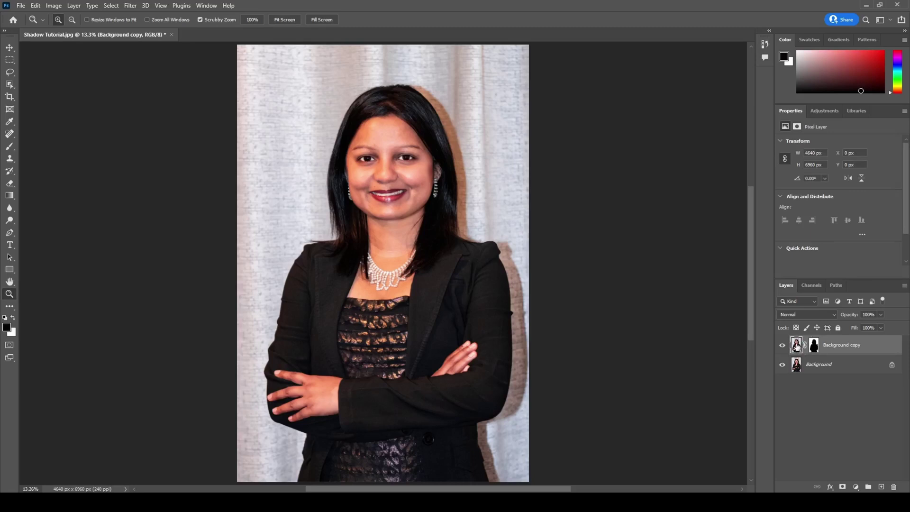
{"action": "left_click", "coordinate": [814, 345]}
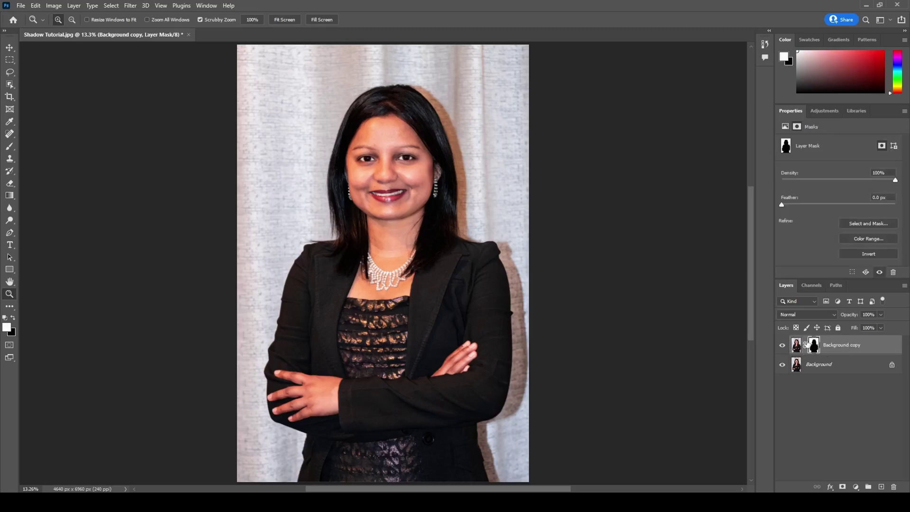
{"action": "left_click", "coordinate": [798, 344]}
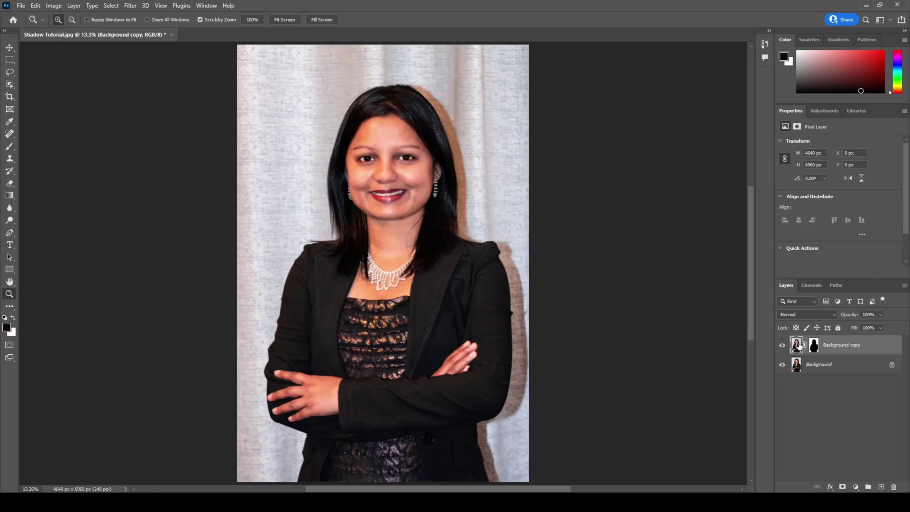
{"action": "left_click", "coordinate": [11, 74]}
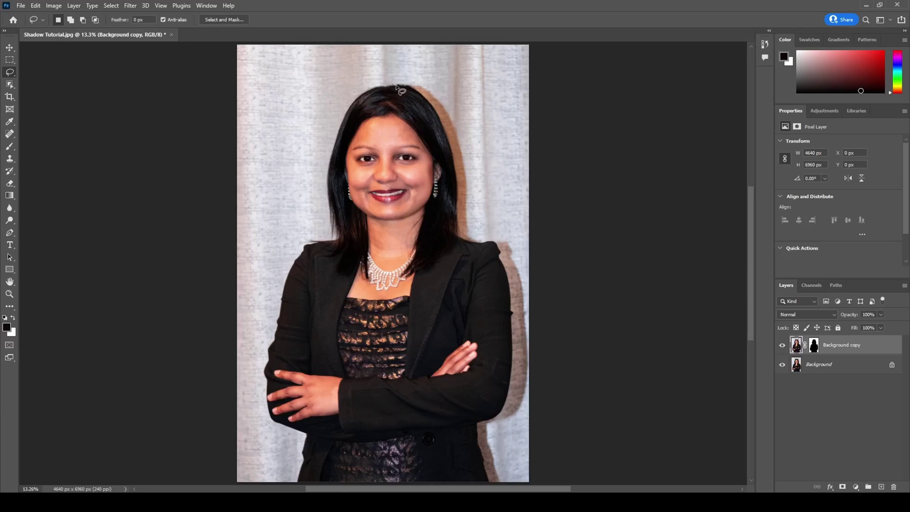
Lasso around the curtain shadow down the right of the woman's hair and shoulder.
{"action": "mouse_move", "coordinate": [399, 88]}
{"action": "left_mouse_down"}
{"action": "mouse_move", "coordinate": [430, 117]}
{"action": "mouse_move", "coordinate": [441, 144]}
{"action": "mouse_move", "coordinate": [448, 237]}
{"action": "mouse_move", "coordinate": [491, 261]}
{"action": "mouse_move", "coordinate": [500, 390]}
{"action": "mouse_move", "coordinate": [493, 412]}
{"action": "mouse_move", "coordinate": [471, 429]}
{"action": "mouse_move", "coordinate": [469, 453]}
{"action": "mouse_move", "coordinate": [483, 483]}
{"action": "mouse_move", "coordinate": [504, 484]}
{"action": "mouse_move", "coordinate": [503, 463]}
{"action": "left_mouse_up"}
{"action": "mouse_move", "coordinate": [517, 428]}
{"action": "left_mouse_down"}
{"action": "mouse_move", "coordinate": [539, 322]}
{"action": "mouse_move", "coordinate": [526, 263]}
{"action": "left_mouse_up"}
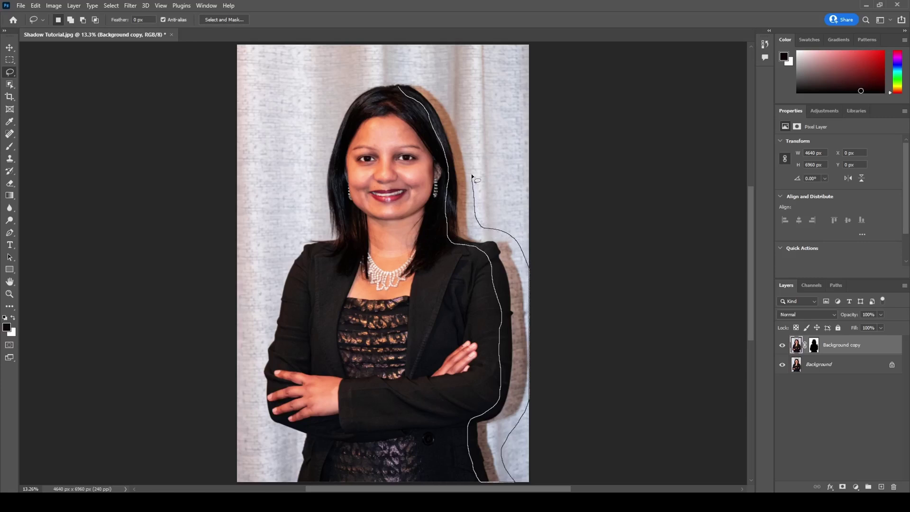
{"action": "mouse_move", "coordinate": [447, 90]}
{"action": "left_mouse_down"}
{"action": "mouse_move", "coordinate": [417, 75]}
{"action": "mouse_move", "coordinate": [397, 85]}
{"action": "left_mouse_up"}
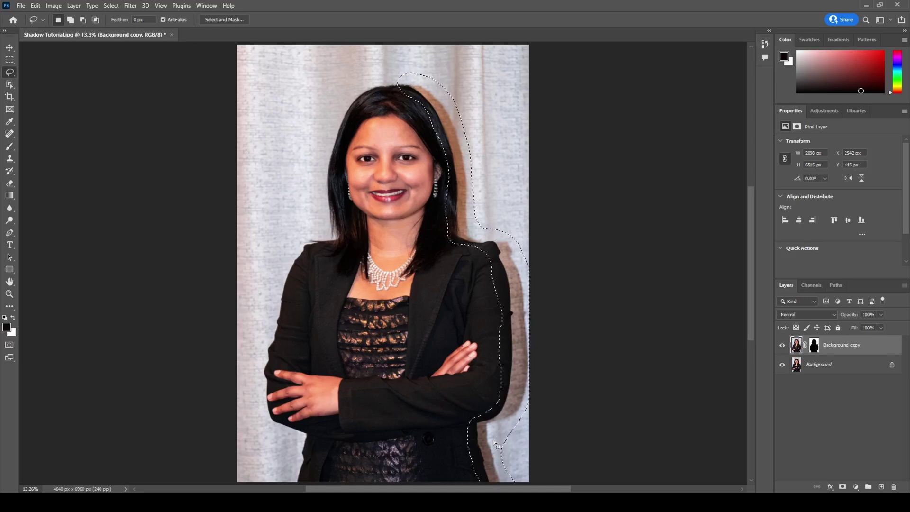
{"action": "right_click", "coordinate": [462, 210]}
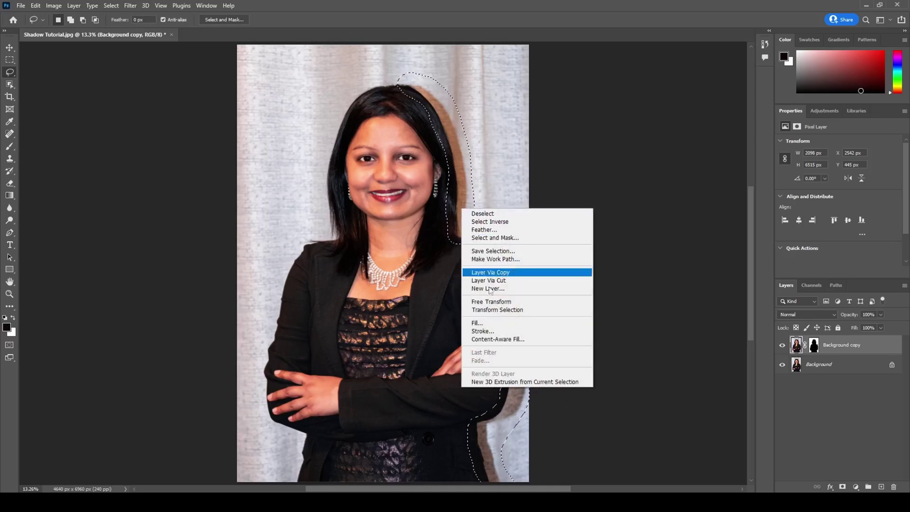
Fill the shadow selection using Content-Aware fill contents.
{"action": "left_click", "coordinate": [498, 324]}
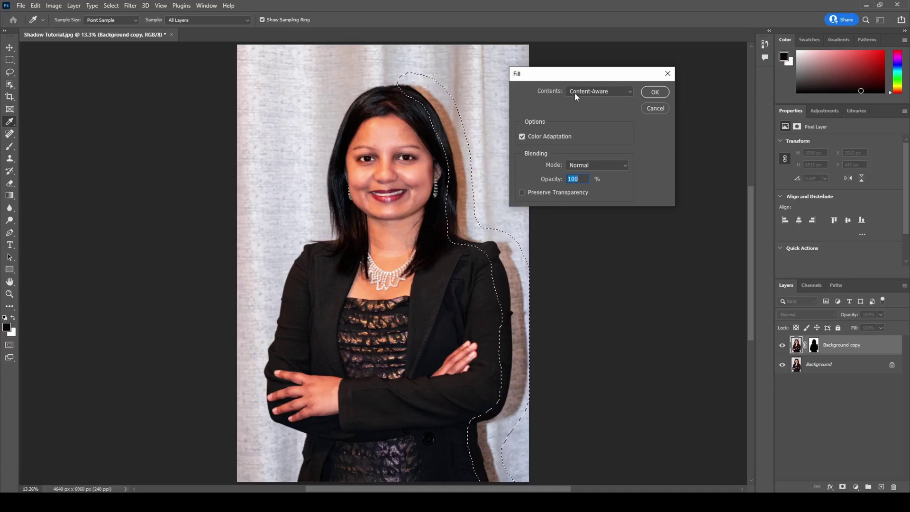
{"action": "left_click", "coordinate": [629, 93]}
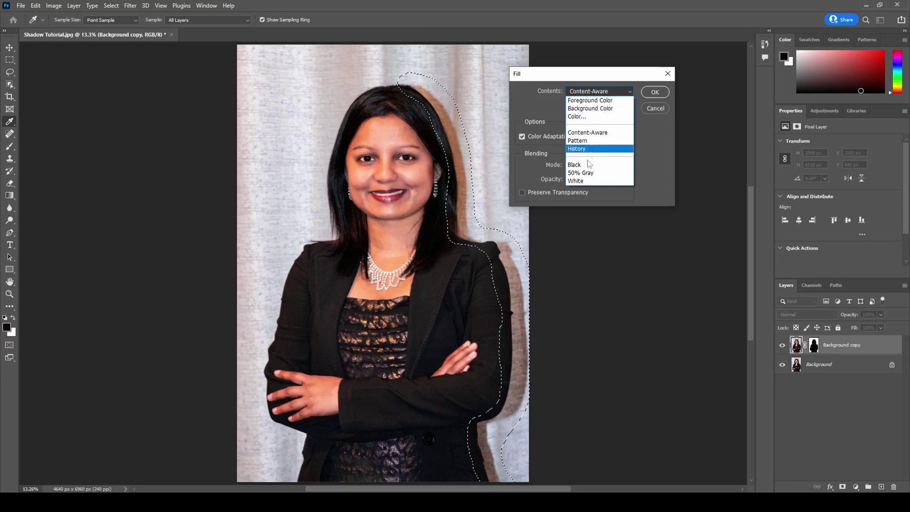
{"action": "left_click", "coordinate": [598, 135]}
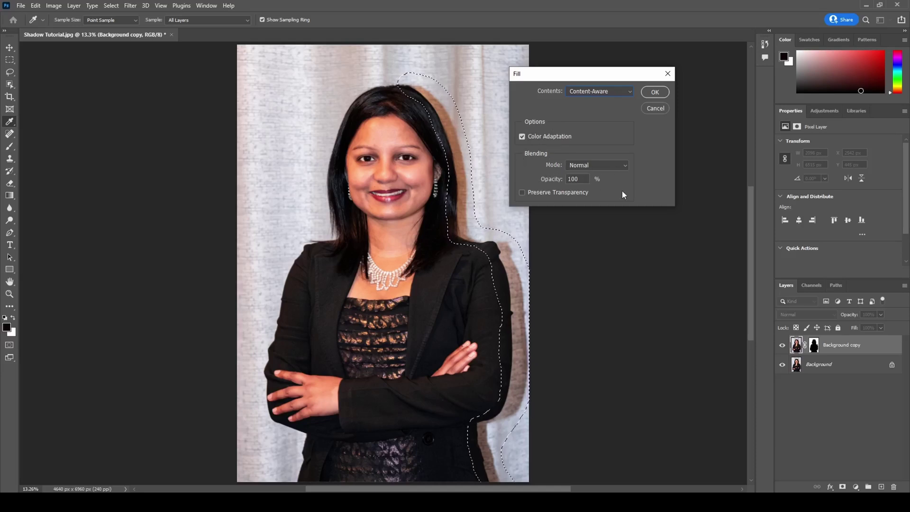
{"action": "left_click", "coordinate": [654, 93]}
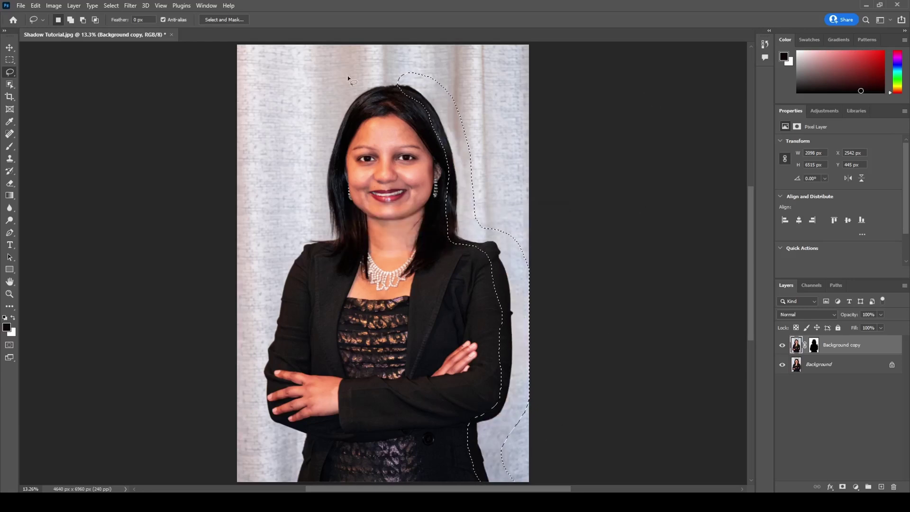
Deselect, then make the original Background layer active.
{"action": "left_click", "coordinate": [112, 5]}
{"action": "left_click", "coordinate": [116, 24]}
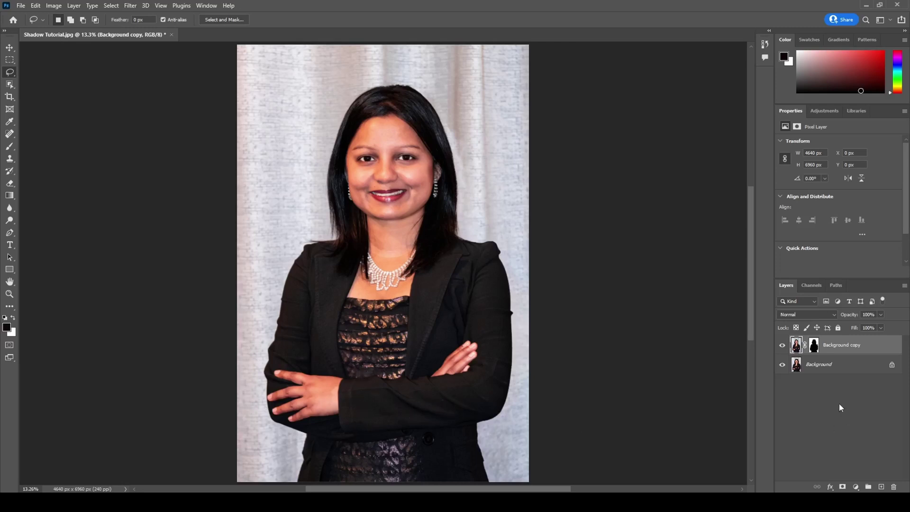
{"action": "left_click", "coordinate": [824, 366]}
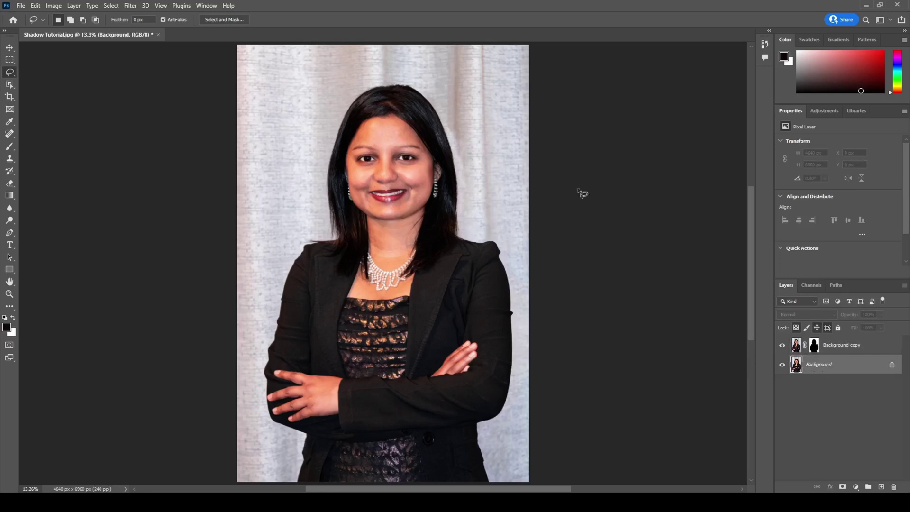
Select the woman with Select Subject and open Select and Mask.
{"action": "left_click", "coordinate": [110, 7]}
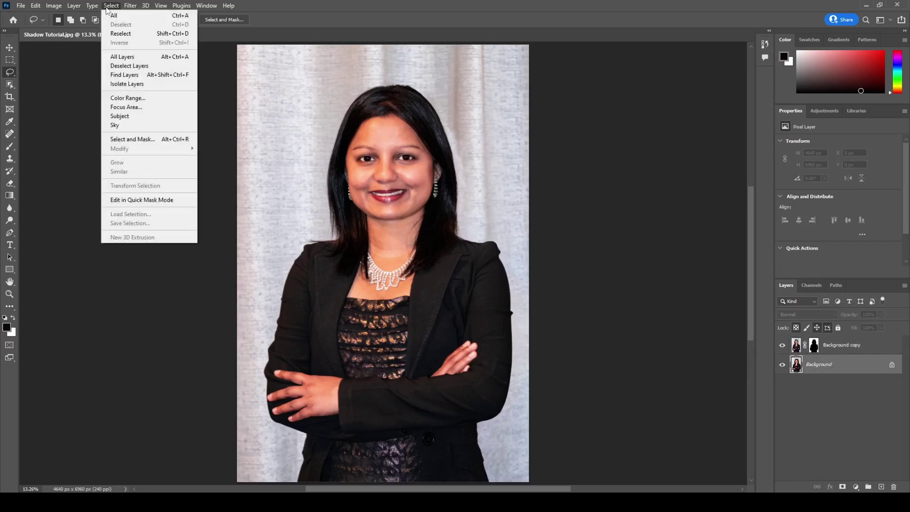
{"action": "left_click", "coordinate": [130, 118]}
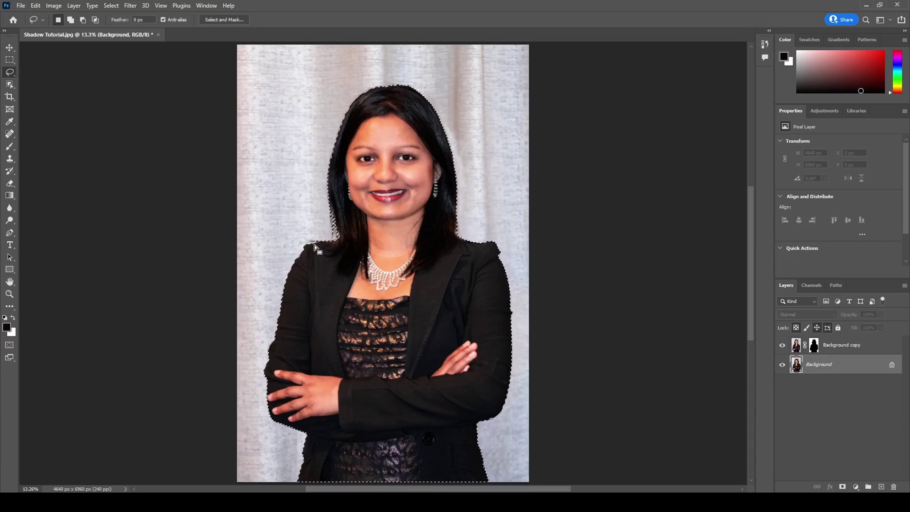
{"action": "left_click", "coordinate": [112, 5]}
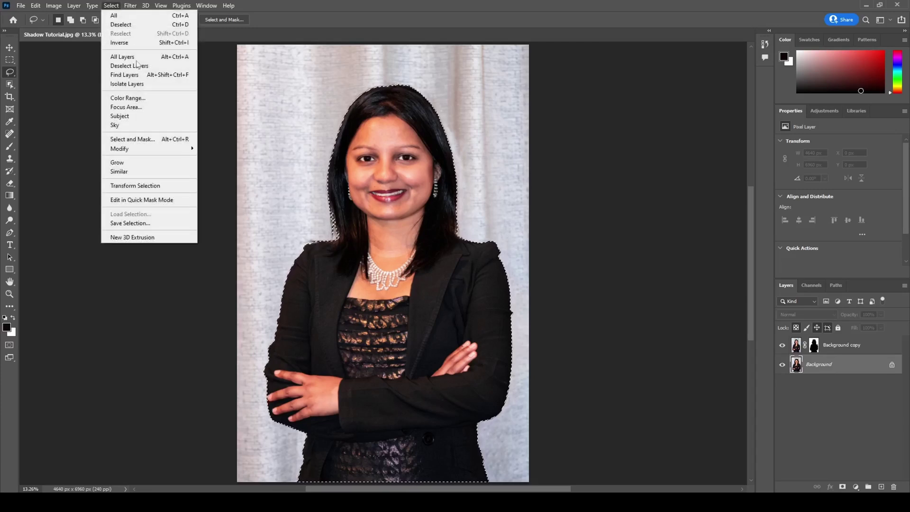
{"action": "left_click", "coordinate": [152, 138]}
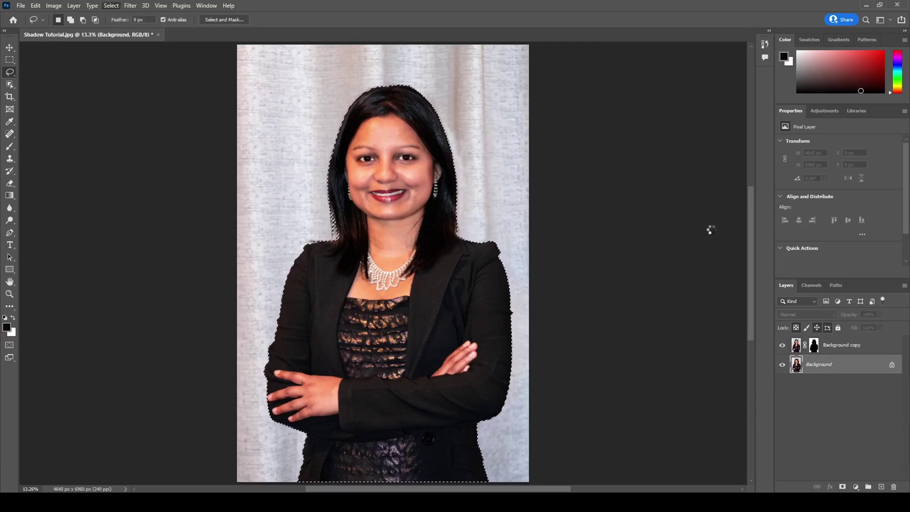
Zoom in, subtract the light sliver along the shoulder edge, accept, and fit on screen.
{"action": "left_click", "coordinate": [9, 122]}
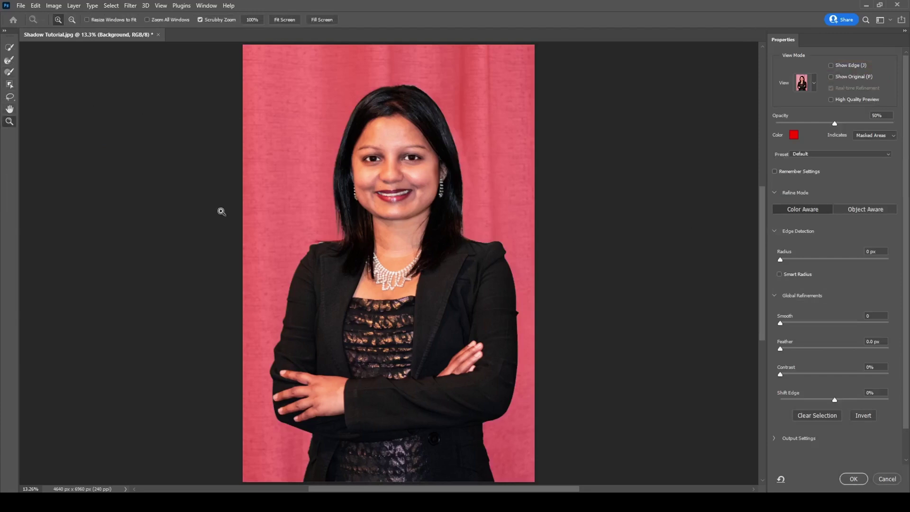
{"action": "left_click", "coordinate": [316, 244]}
{"action": "left_click_drag", "start_coordinate": [321, 244], "coordinate": [332, 239]}
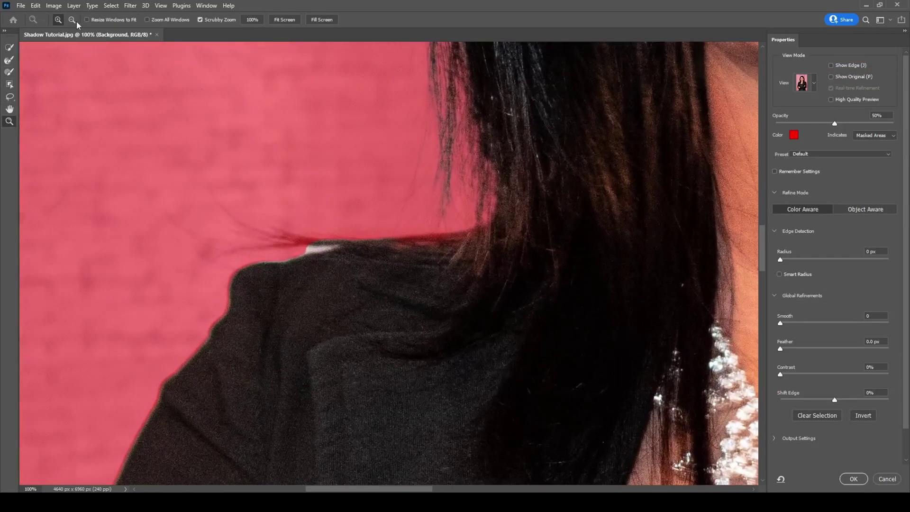
{"action": "left_click", "coordinate": [9, 72]}
{"action": "left_click", "coordinate": [78, 20]}
{"action": "left_click_drag", "start_coordinate": [298, 251], "coordinate": [332, 248]}
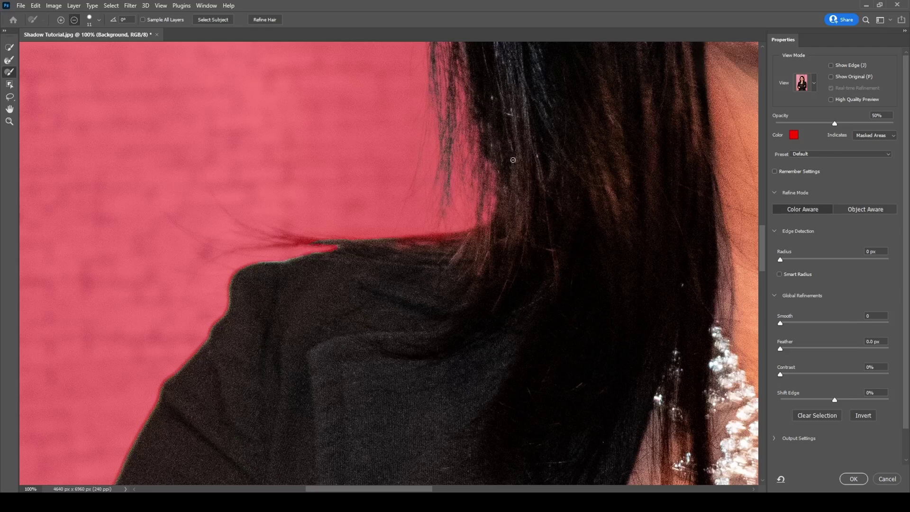
{"action": "left_click", "coordinate": [857, 480]}
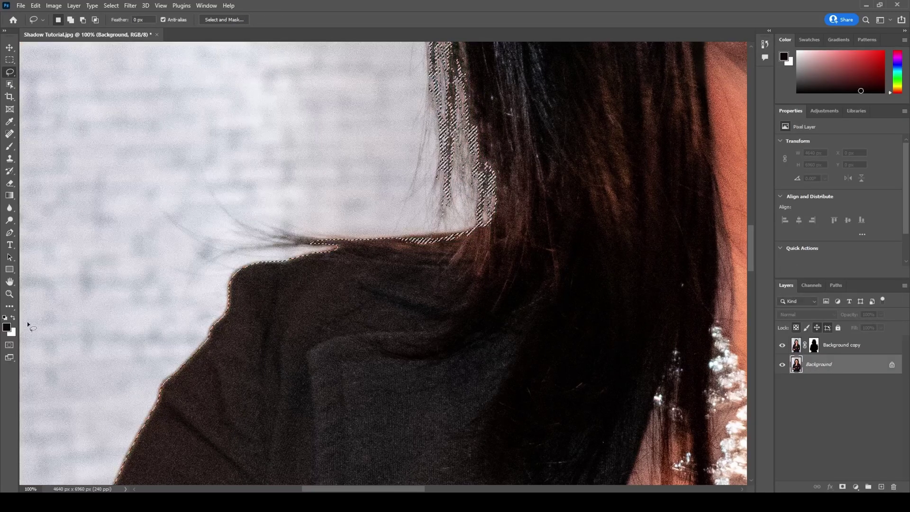
{"action": "right_click", "coordinate": [132, 280]}
{"action": "left_click", "coordinate": [143, 281]}
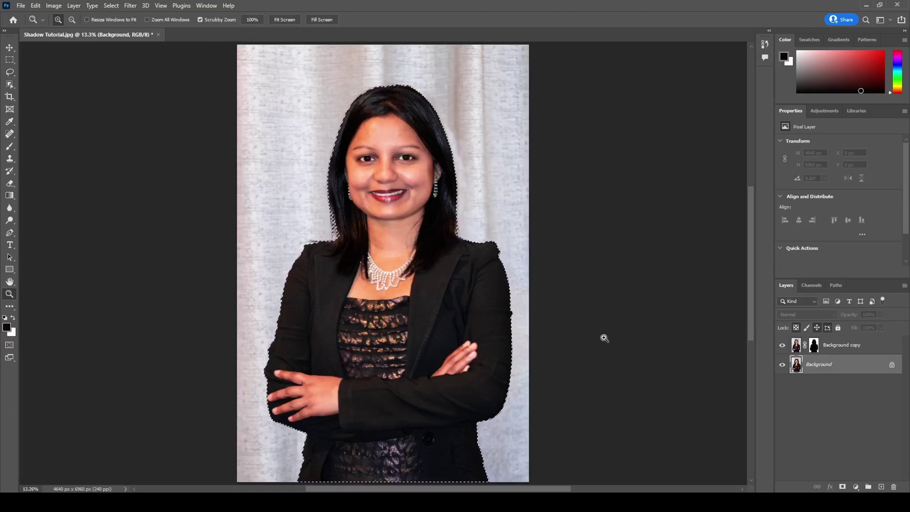
Copy the selected woman onto a new layer with Layer Via Copy.
{"action": "left_click", "coordinate": [9, 48]}
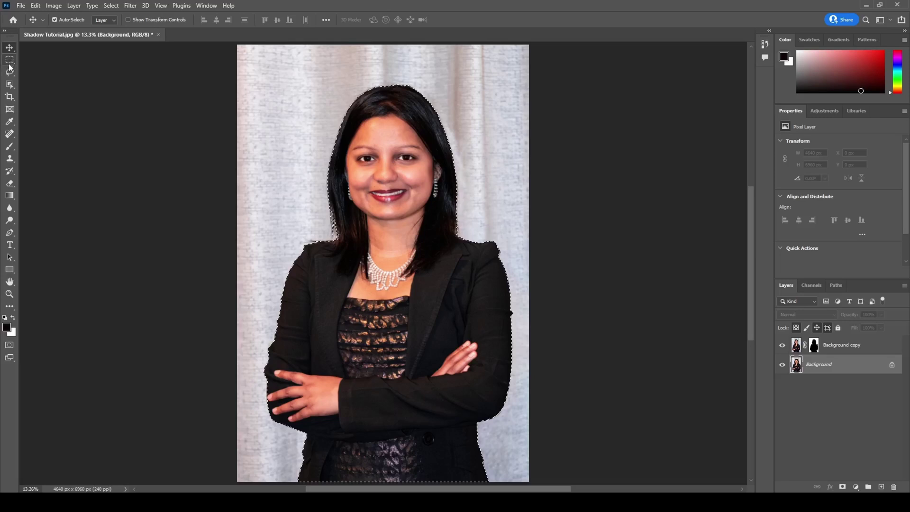
{"action": "key", "text": "m"}
{"action": "right_click", "coordinate": [387, 226]}
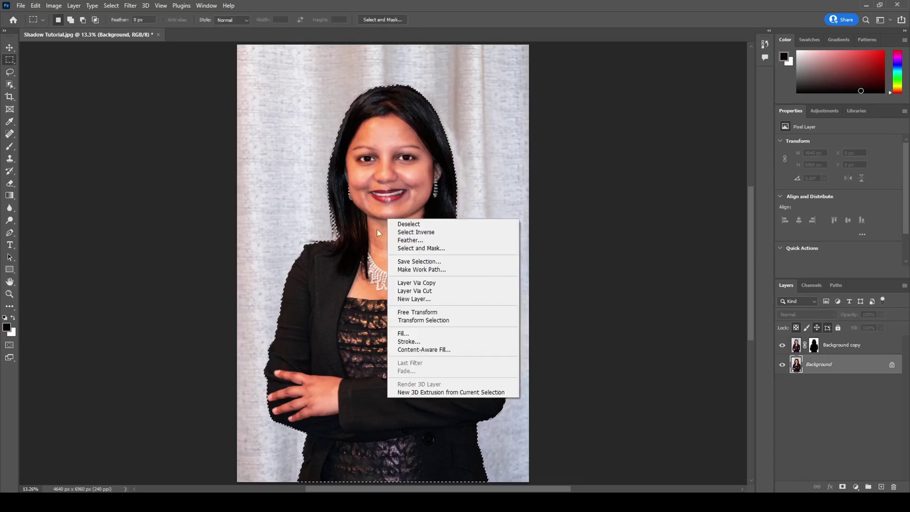
{"action": "left_click", "coordinate": [435, 284]}
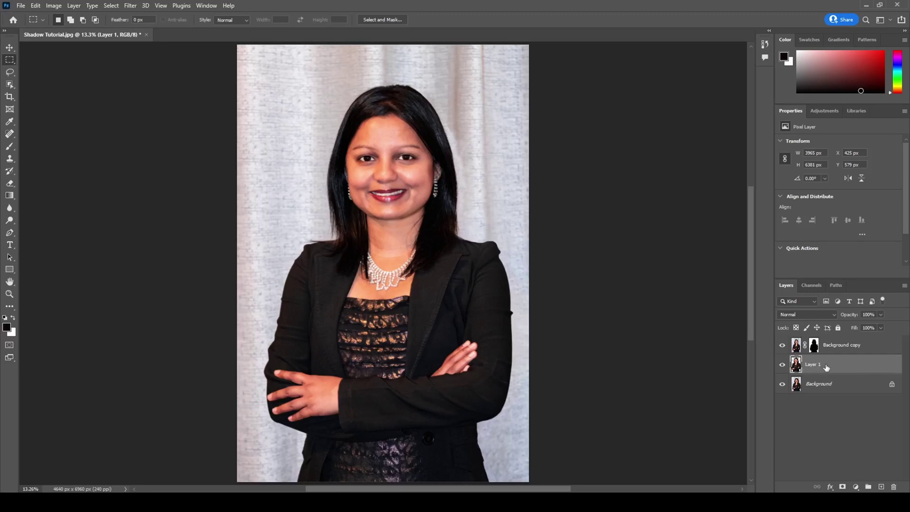
Move Layer 1 to the top and toggle the lower layers off and on to check.
{"action": "left_click_drag", "start_coordinate": [826, 366], "coordinate": [824, 342]}
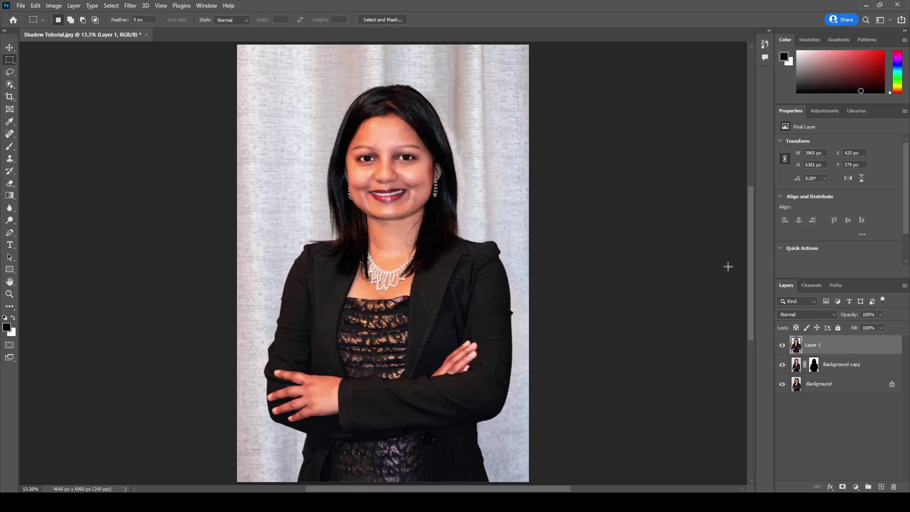
{"action": "left_click", "coordinate": [783, 366]}
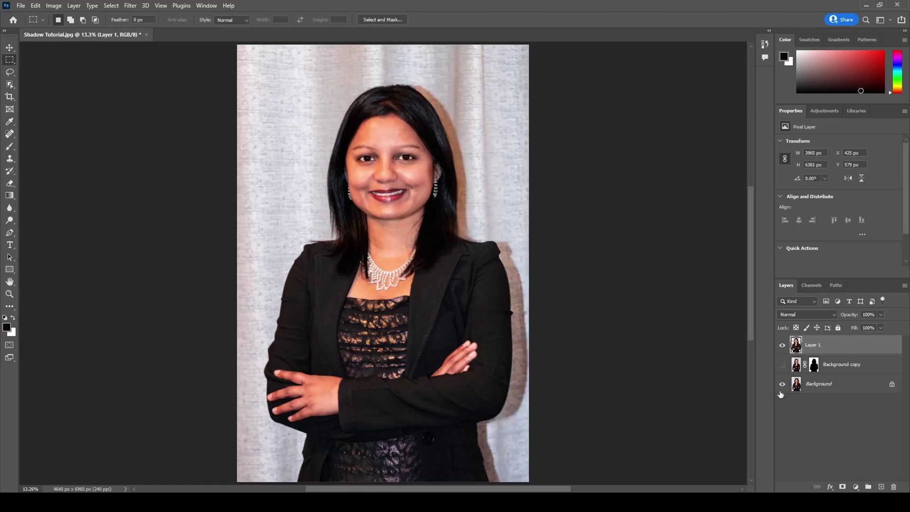
{"action": "left_click", "coordinate": [783, 385]}
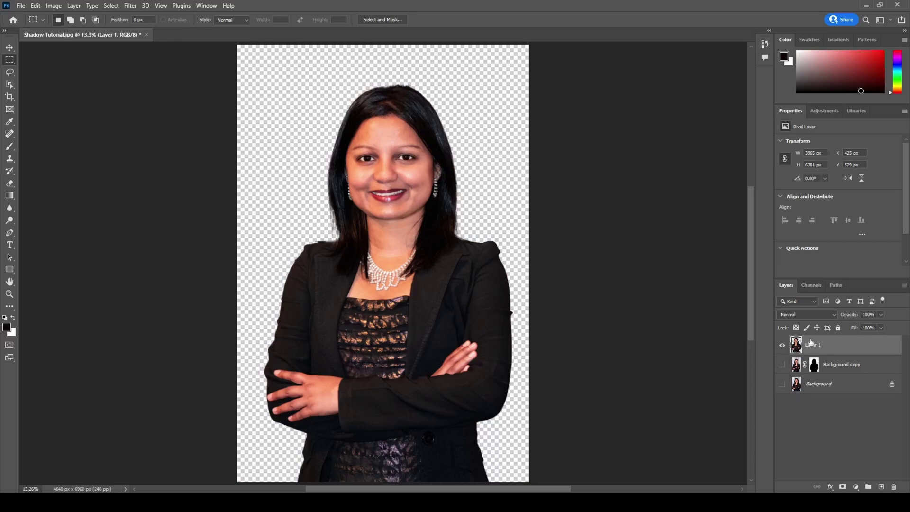
{"action": "left_click", "coordinate": [783, 366]}
{"action": "left_click", "coordinate": [783, 384]}
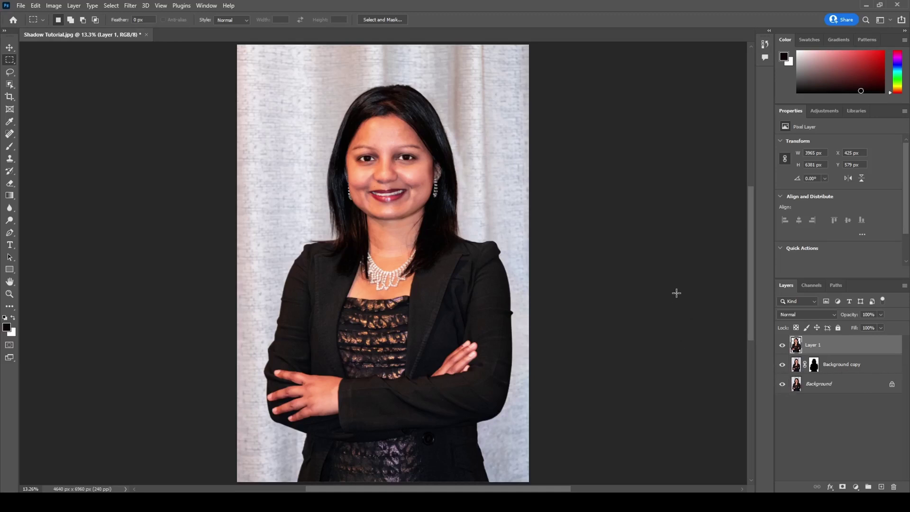
Add a Black & White adjustment layer above Background copy to grey the curtain backdrop.
{"action": "left_click", "coordinate": [870, 370]}
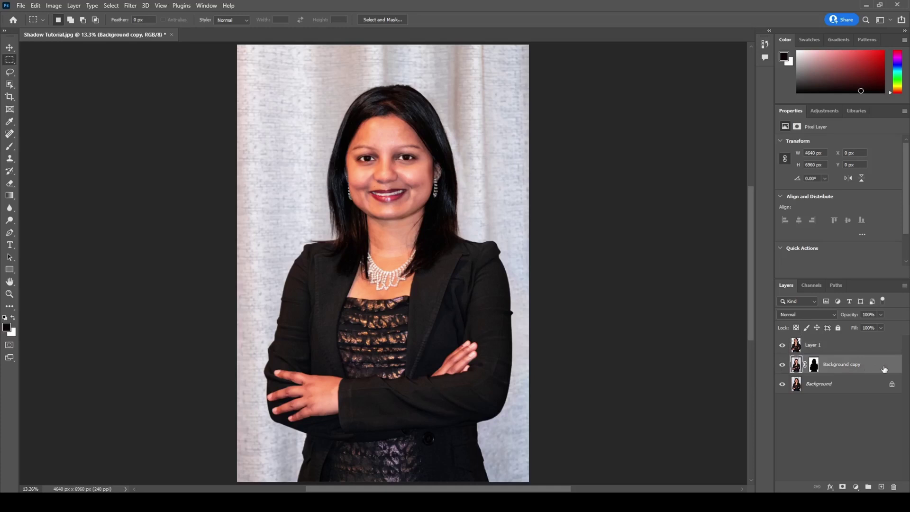
{"action": "left_click", "coordinate": [827, 110]}
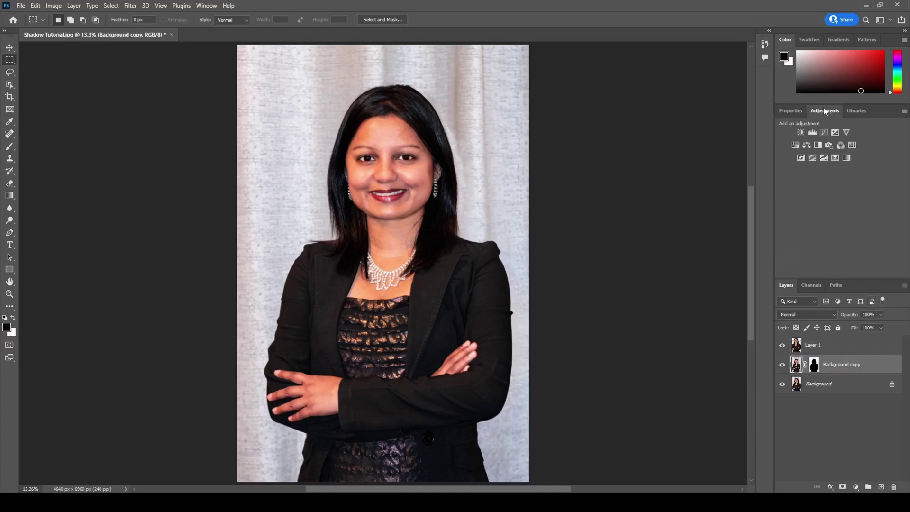
{"action": "left_click", "coordinate": [818, 145]}
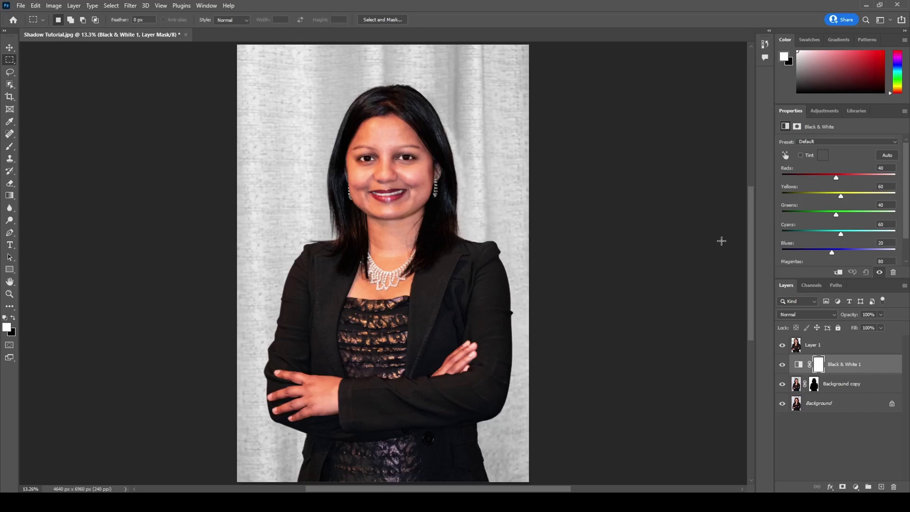
{"action": "left_click", "coordinate": [825, 111]}
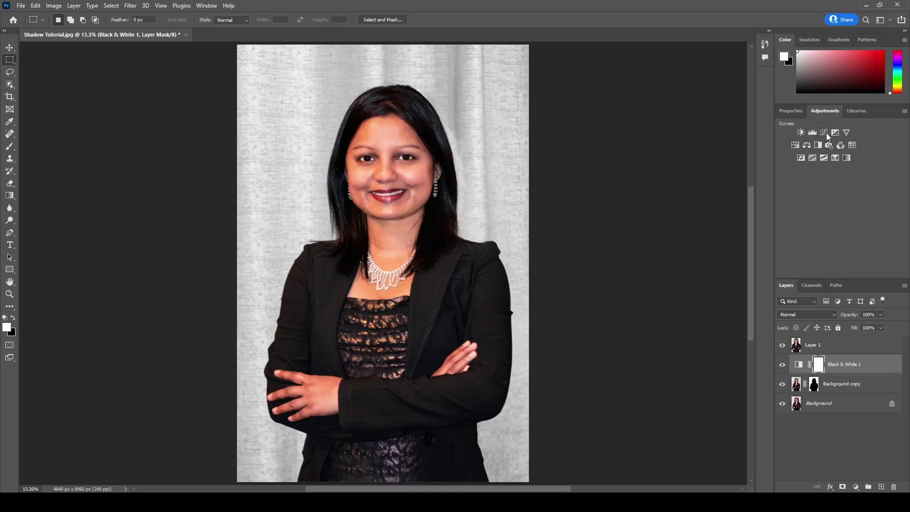
Add an Exposure 1 adjustment at -1.67 to darken the grey curtain backdrop.
{"action": "left_click", "coordinate": [836, 134]}
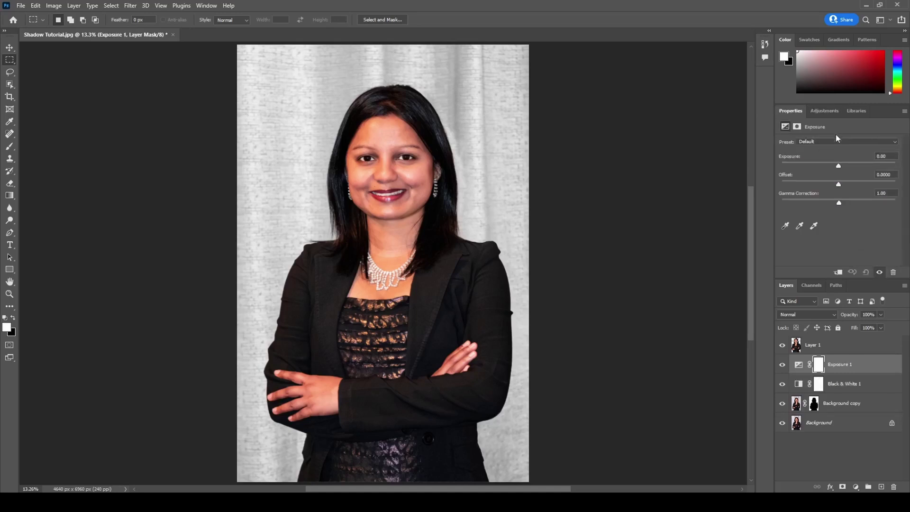
{"action": "left_click_drag", "start_coordinate": [839, 166], "coordinate": [824, 170]}
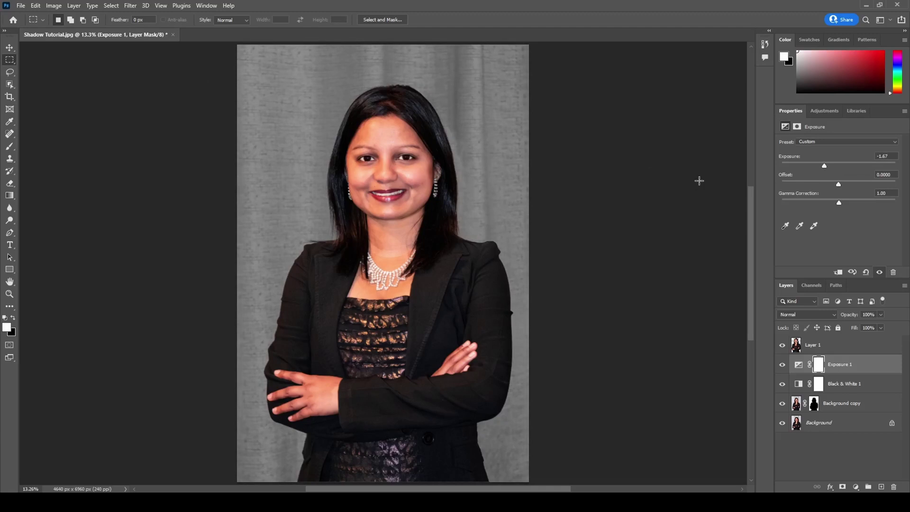
{"action": "left_click", "coordinate": [825, 111]}
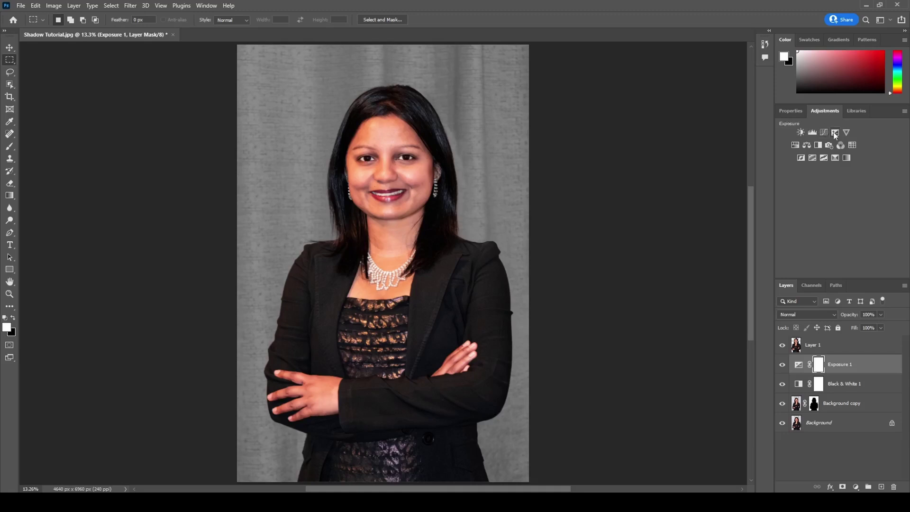
Add a Brightness/Contrast adjustment above Exposure 1 with contrast -50 and brightness -17.
{"action": "left_click", "coordinate": [801, 134]}
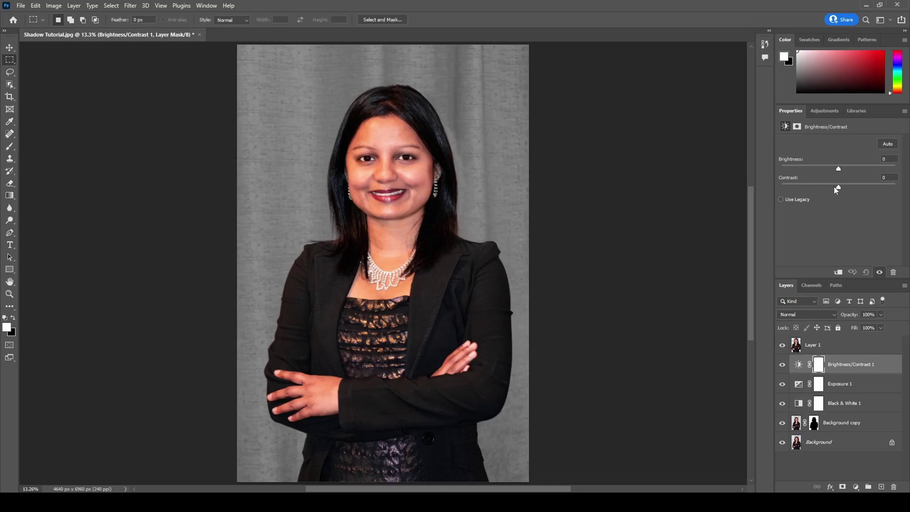
{"action": "left_click_drag", "start_coordinate": [834, 189], "coordinate": [730, 205]}
{"action": "mouse_move", "coordinate": [841, 173]}
{"action": "left_mouse_down"}
{"action": "mouse_move", "coordinate": [856, 173]}
{"action": "mouse_move", "coordinate": [823, 173]}
{"action": "mouse_move", "coordinate": [853, 173]}
{"action": "mouse_move", "coordinate": [833, 173]}
{"action": "left_mouse_up"}
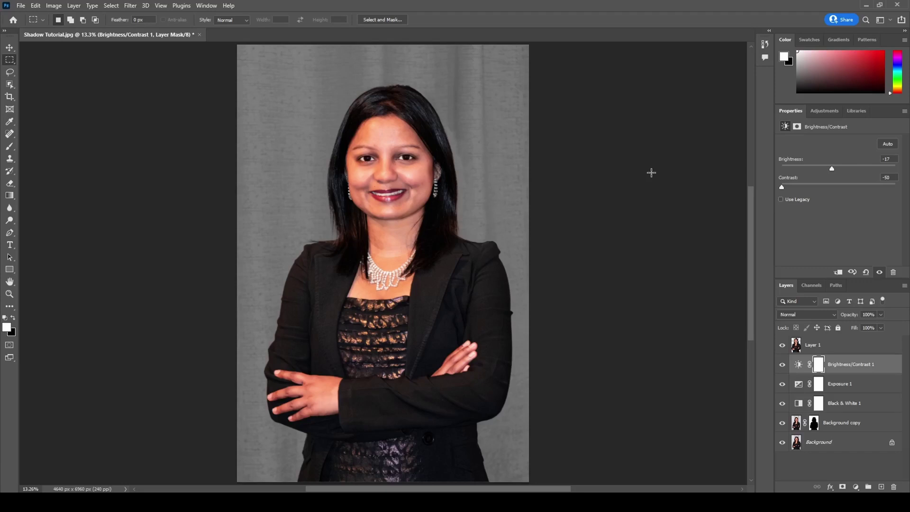
{"action": "left_click", "coordinate": [15, 7]}
{"action": "mouse_move", "coordinate": [54, 157]}
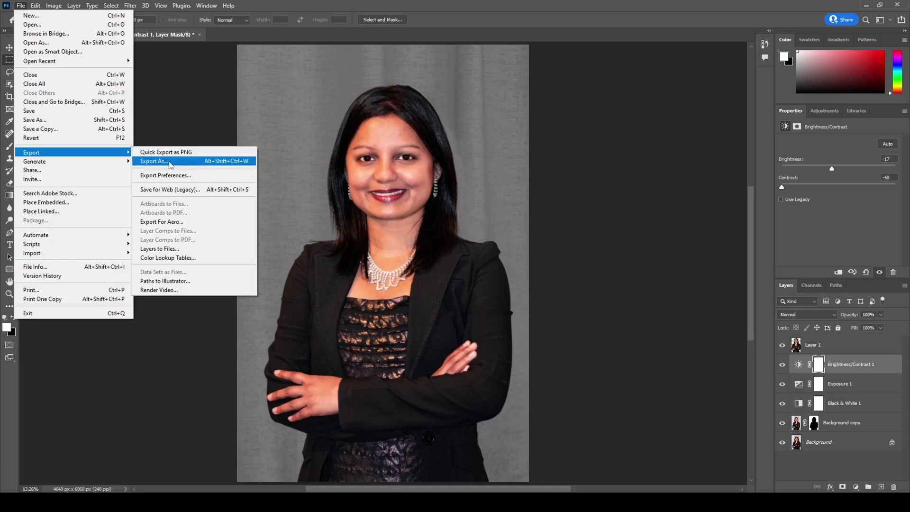
{"action": "left_click", "coordinate": [644, 140]}
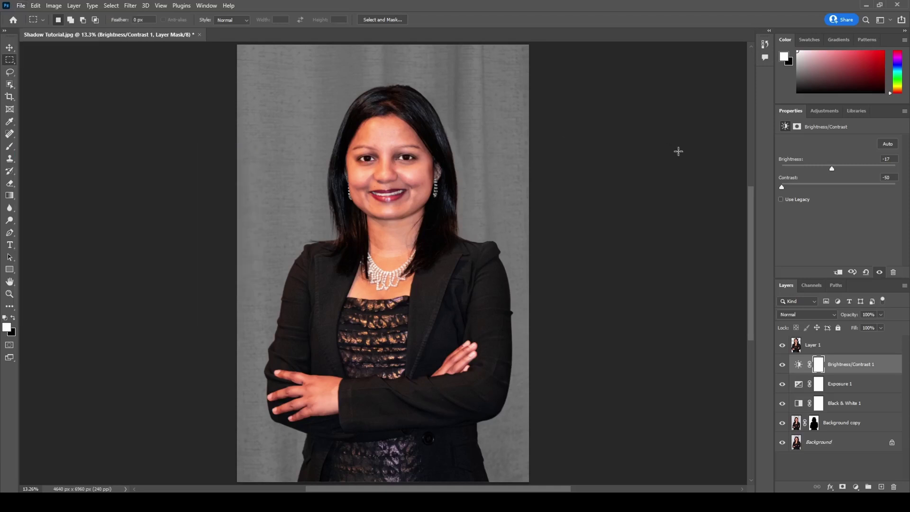